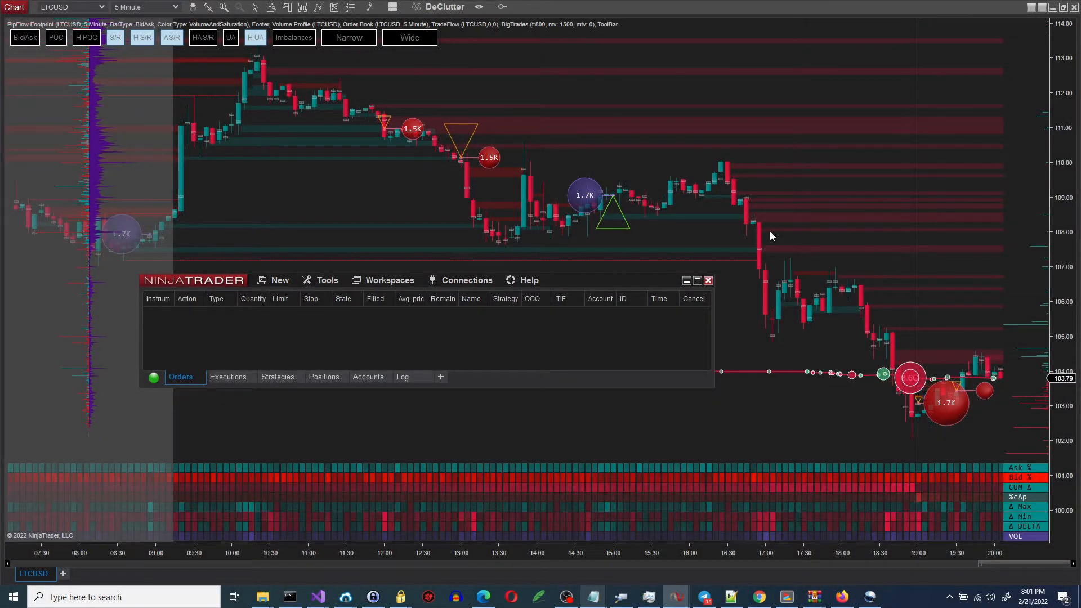
- Reach the 3rd Party Licensing form via the Help menu of the Control Center
{"action": "left_click", "coordinate": [528, 280]}
{"action": "left_click", "coordinate": [450, 384]}
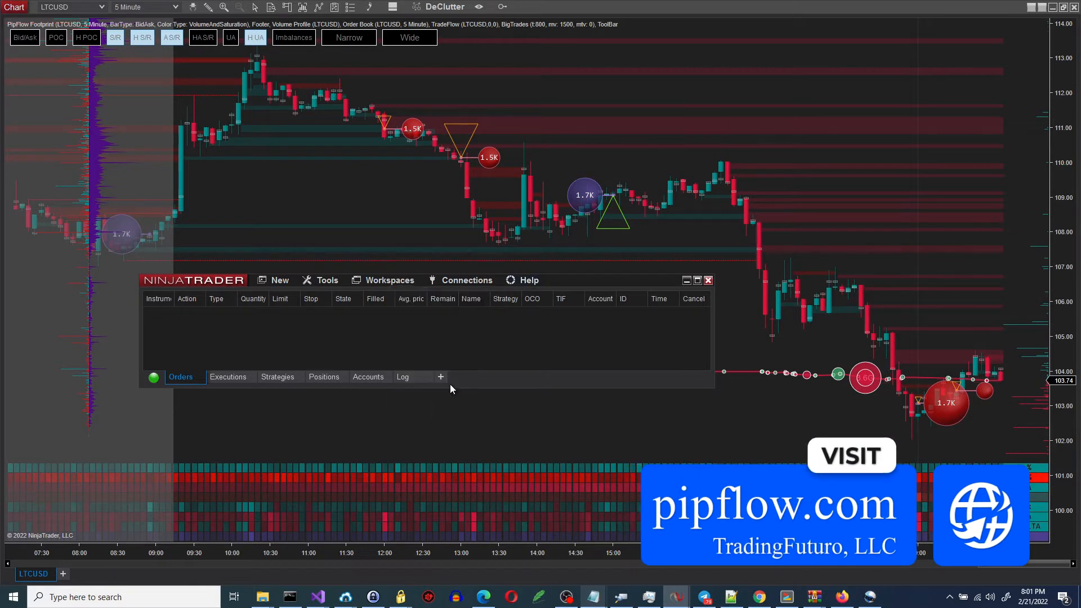
- Enter vendor name TradingFuturo and user-defined ID your-name-no-spaces, leaving machine ID empty
{"action": "left_click", "coordinate": [443, 310]}
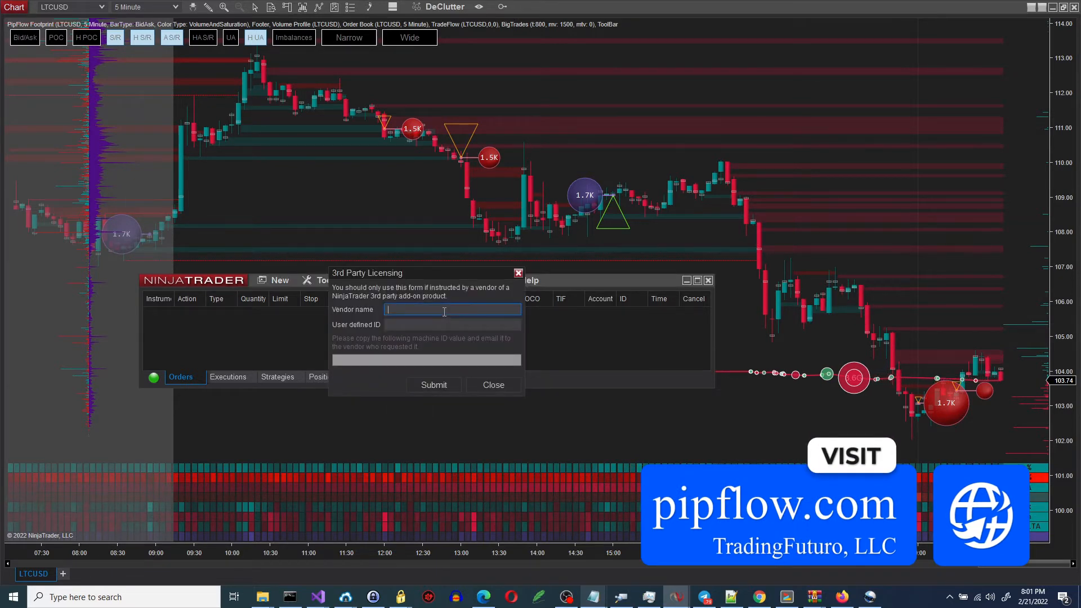
{"action": "type", "text": "TradingFuturo"}
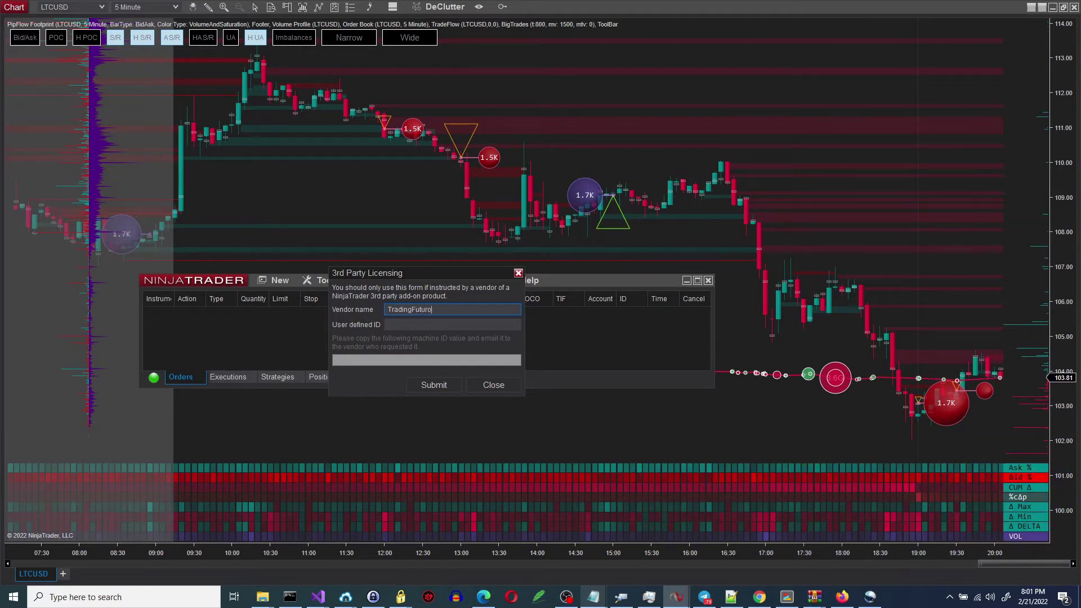
{"action": "key", "text": "Tab"}
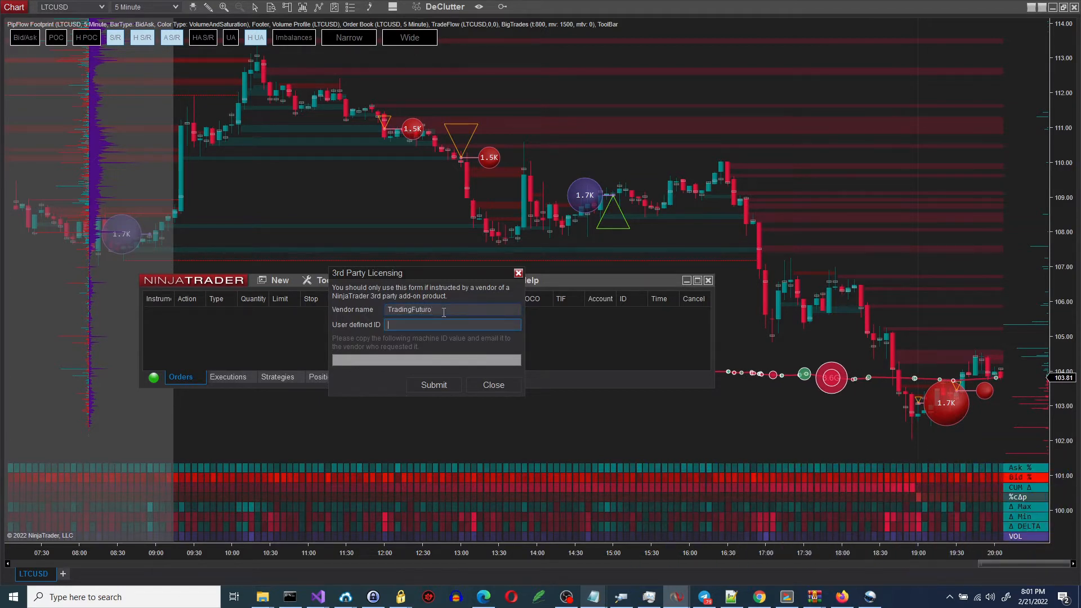
{"action": "type", "text": "your-name-"}
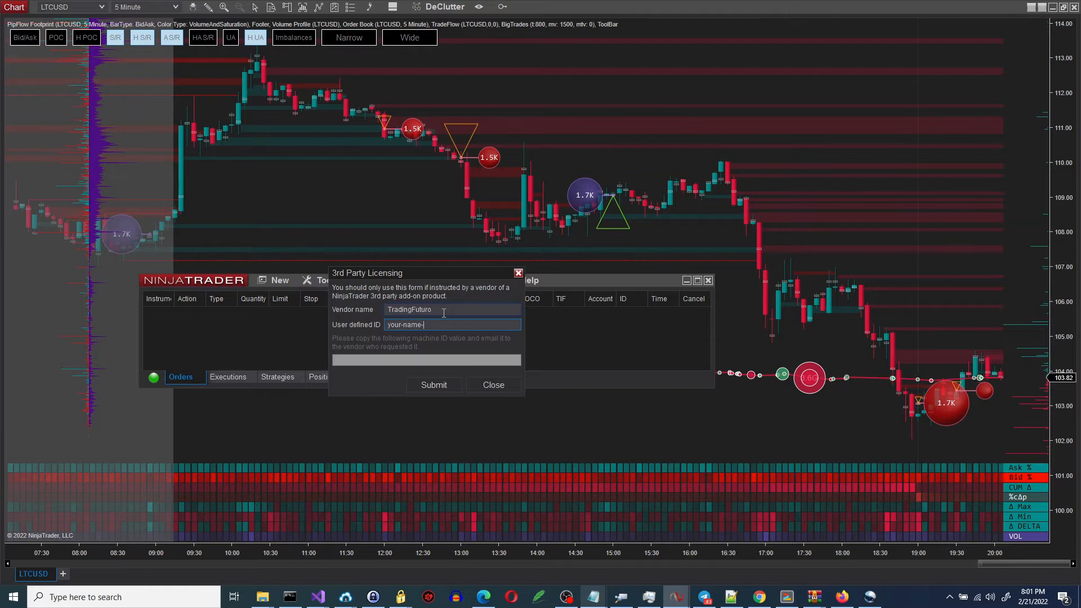
{"action": "type", "text": "no-spaces"}
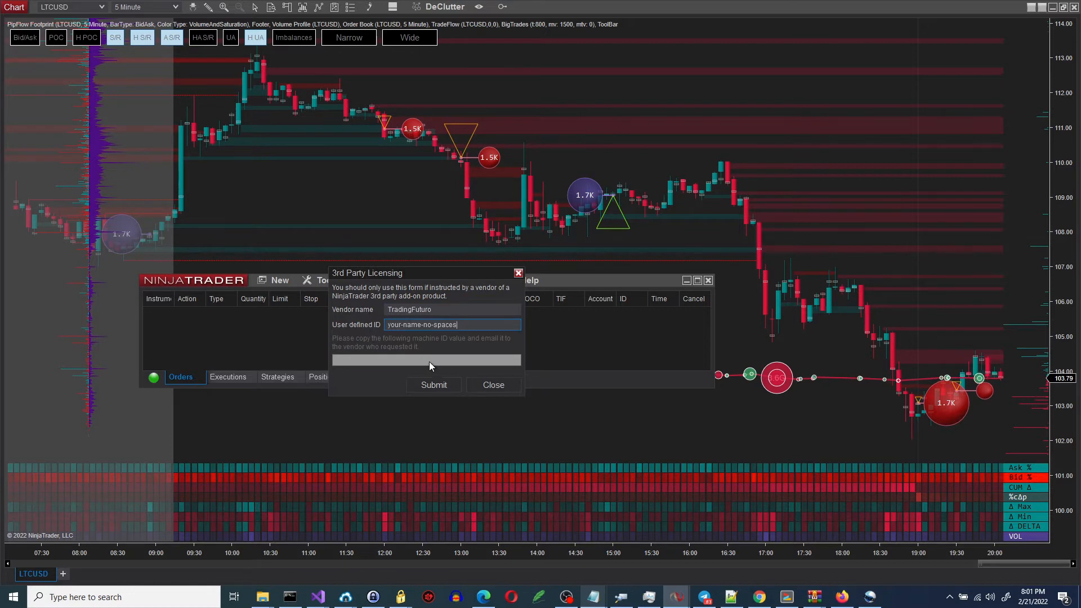
{"action": "left_click", "coordinate": [419, 386]}
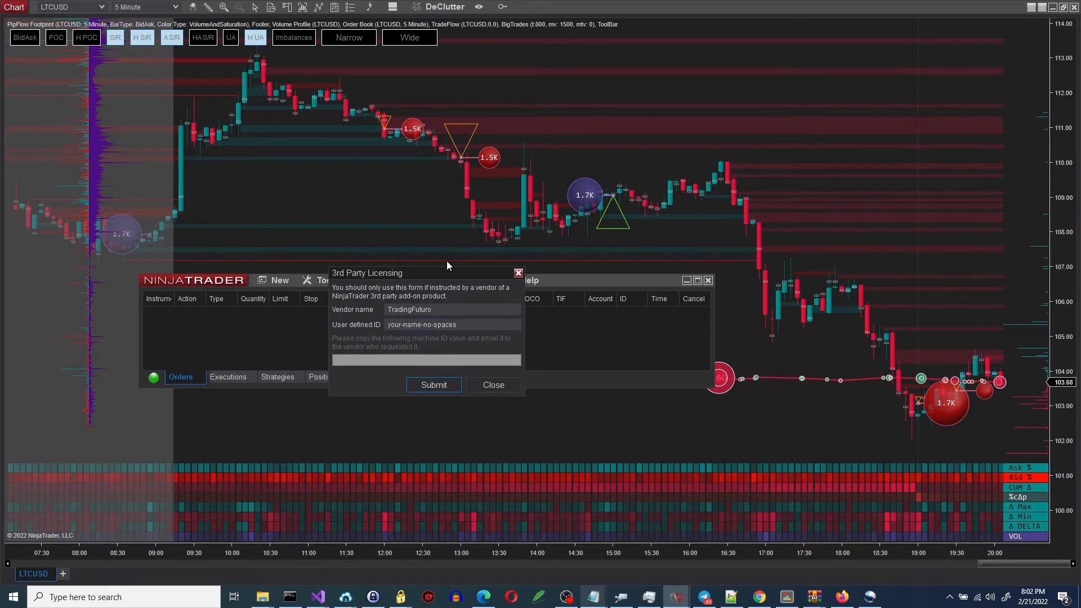
{"action": "left_click_drag", "start_coordinate": [446, 273], "coordinate": [464, 321]}
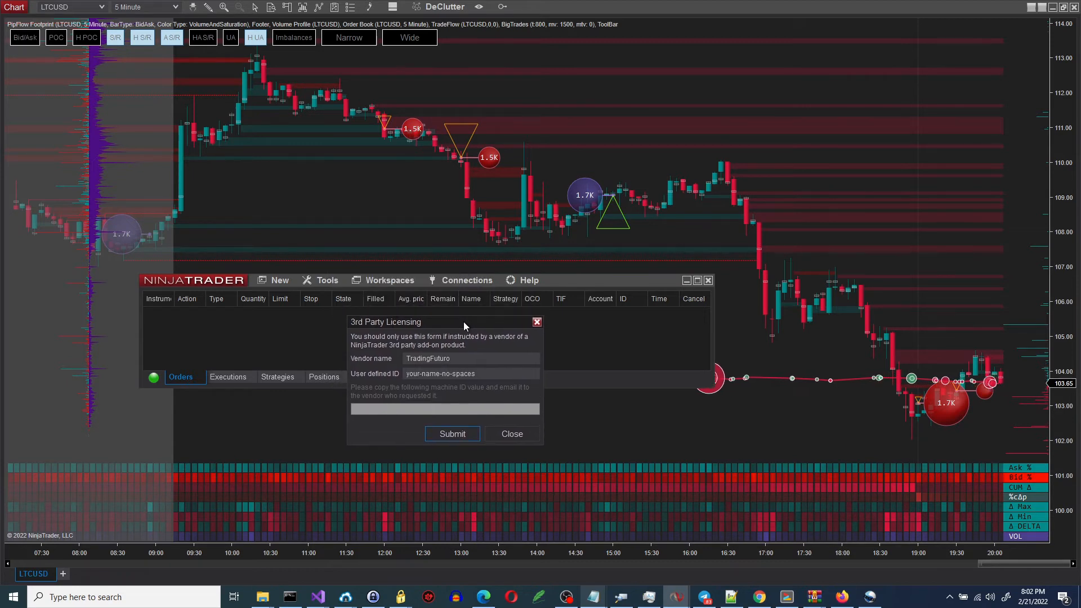